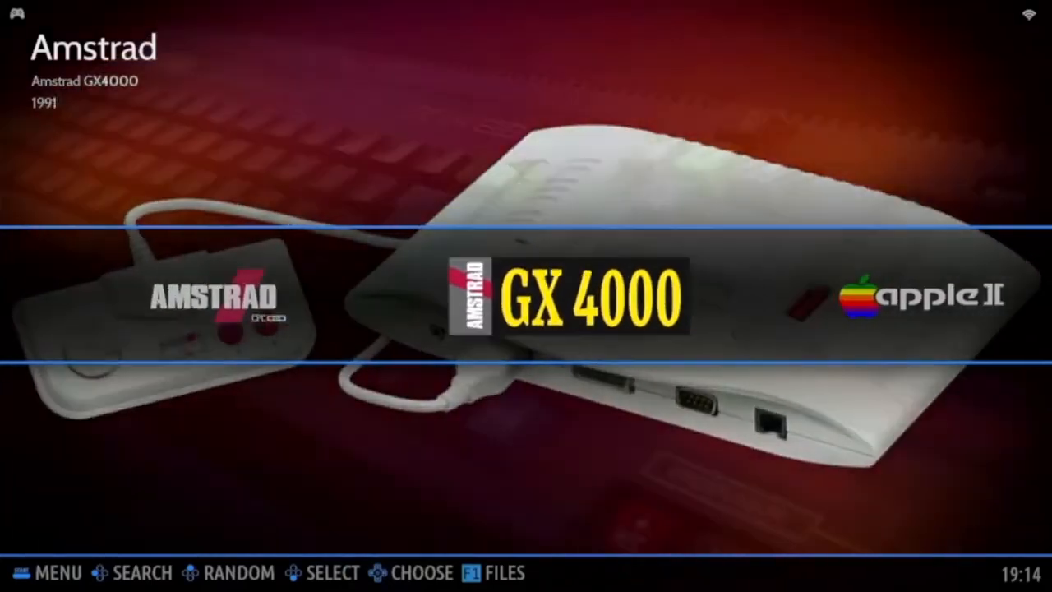
- Move the systems carousel to MAME and enter its game list
key("Left")
key("Right")
key("Right")
key("Right")
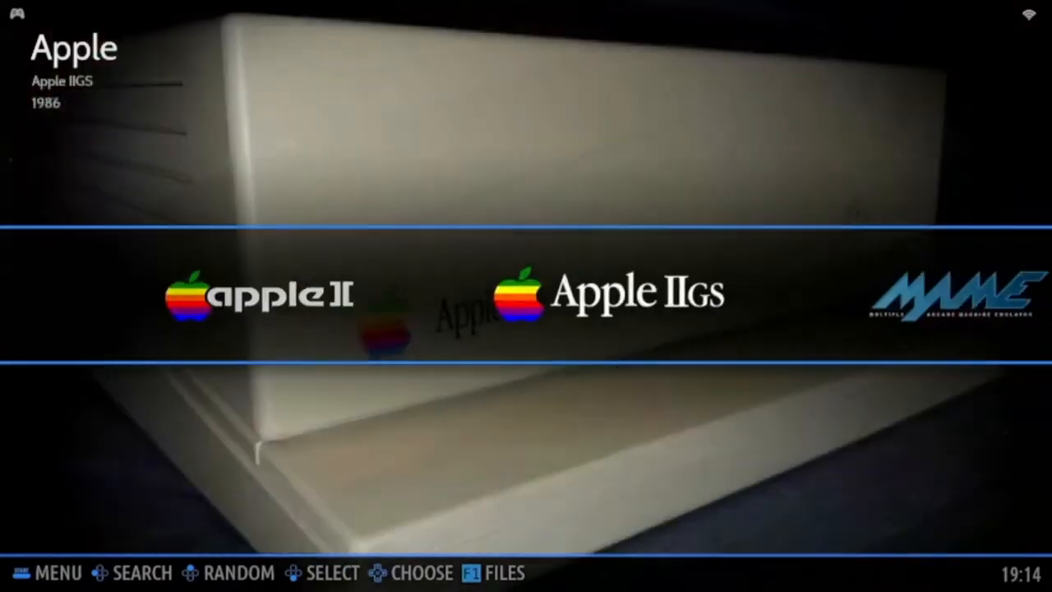
key("Right")
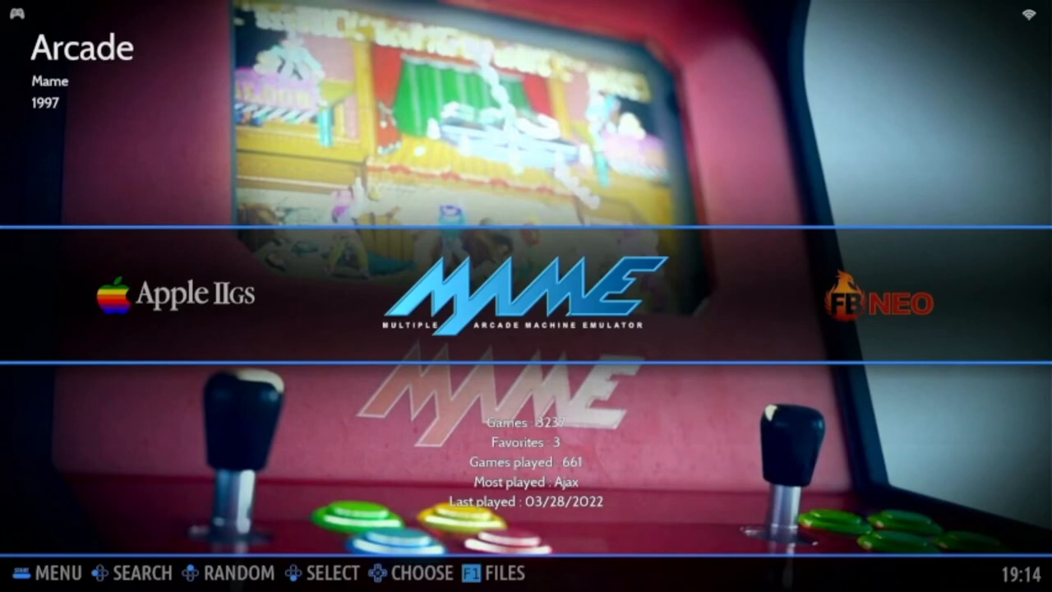
key("Return")
- Browse up and down through the MAME game titles, then go back to the systems view
key("Down")
key("Up")
key("Up")
key("Up")
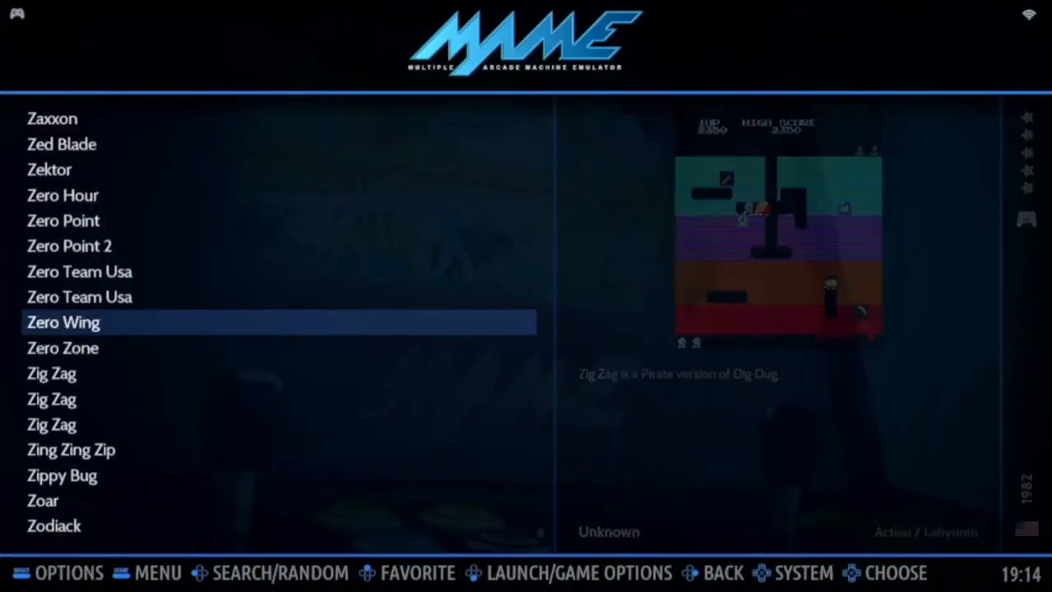
key("Up")
key("Up")
key("Up")
key("Down")
key("Down")
key("Down")
key("Down")
key("Down")
key("Down")
key("Down")
key("Down")
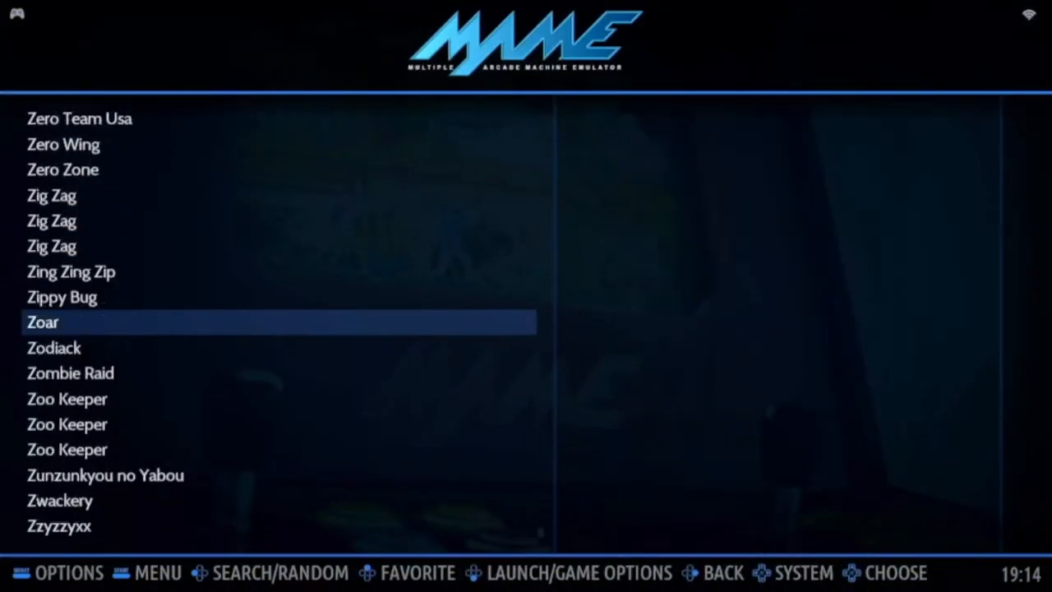
key("Down")
key("Down")
key("Down")
key("Down")
key("Down")
key("Down")
key("Down")
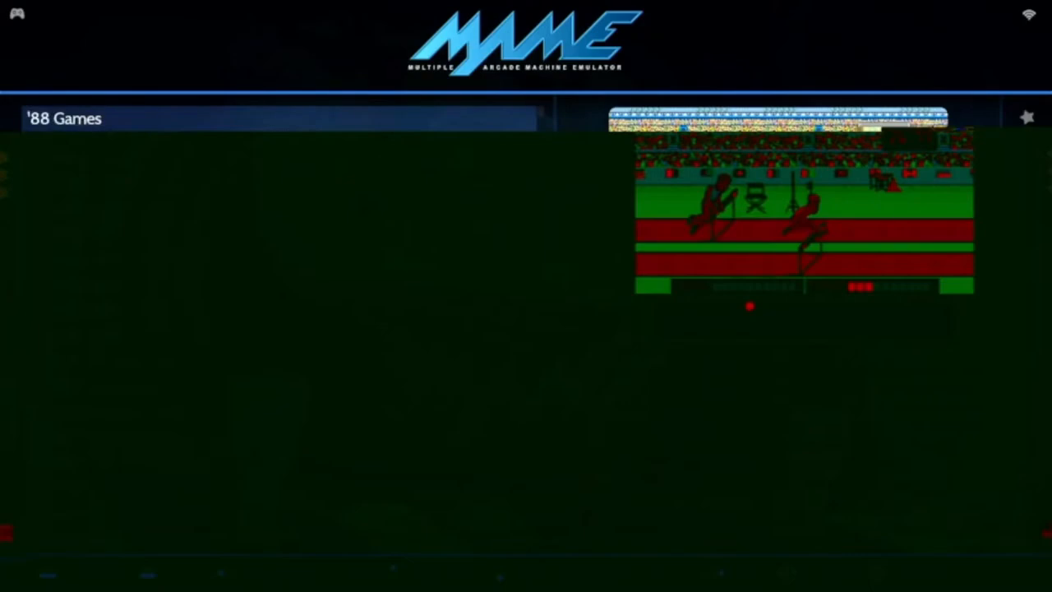
key("Escape")
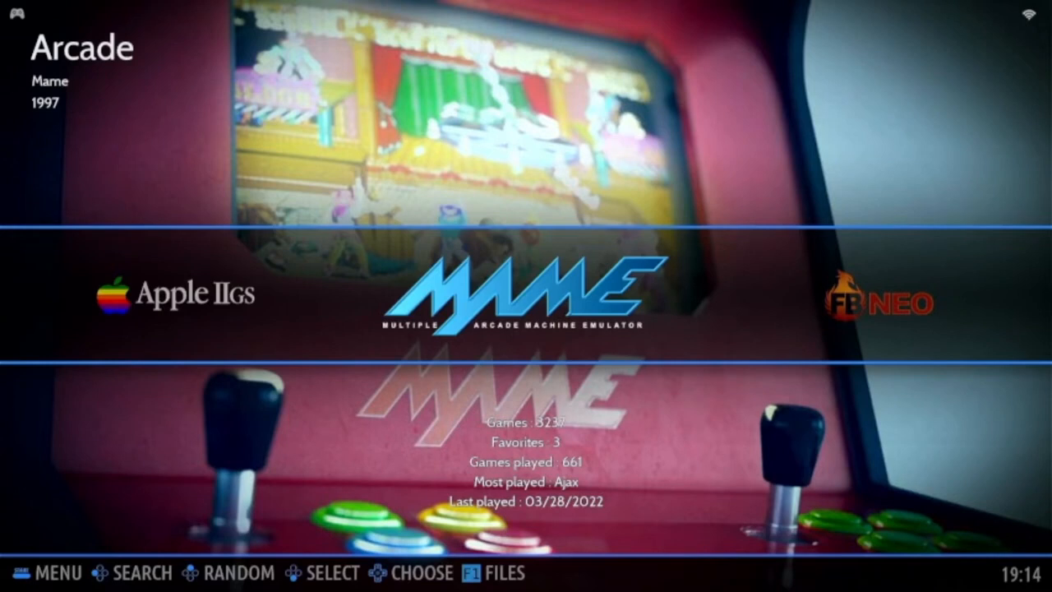
- Bring up the file manager and show the USB stick NEW_VOLUME with its BIOS, MAME, PSP and PSX folders
key("F1")
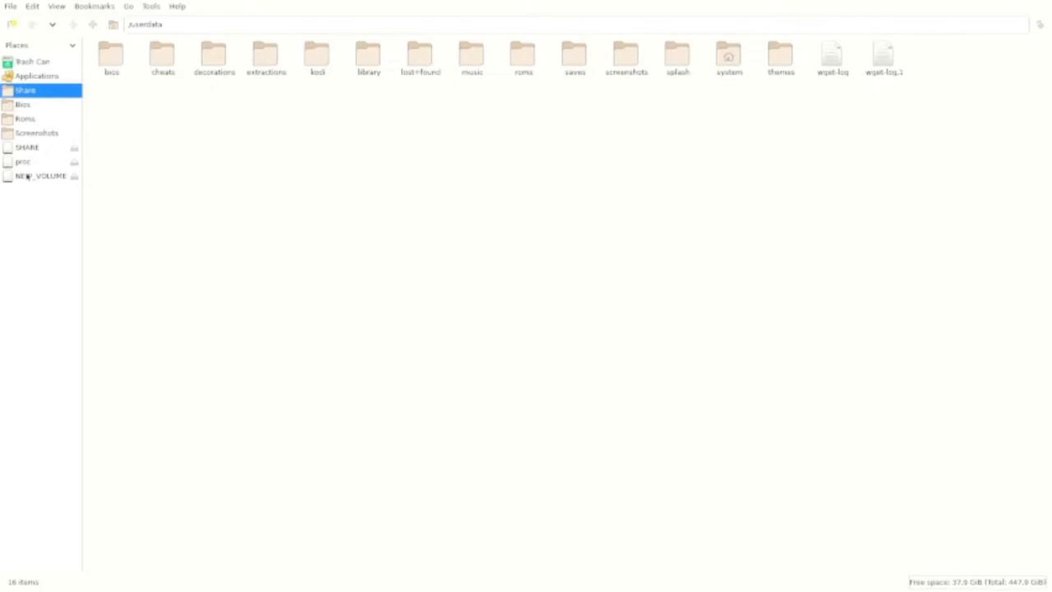
left_click(22, 178)
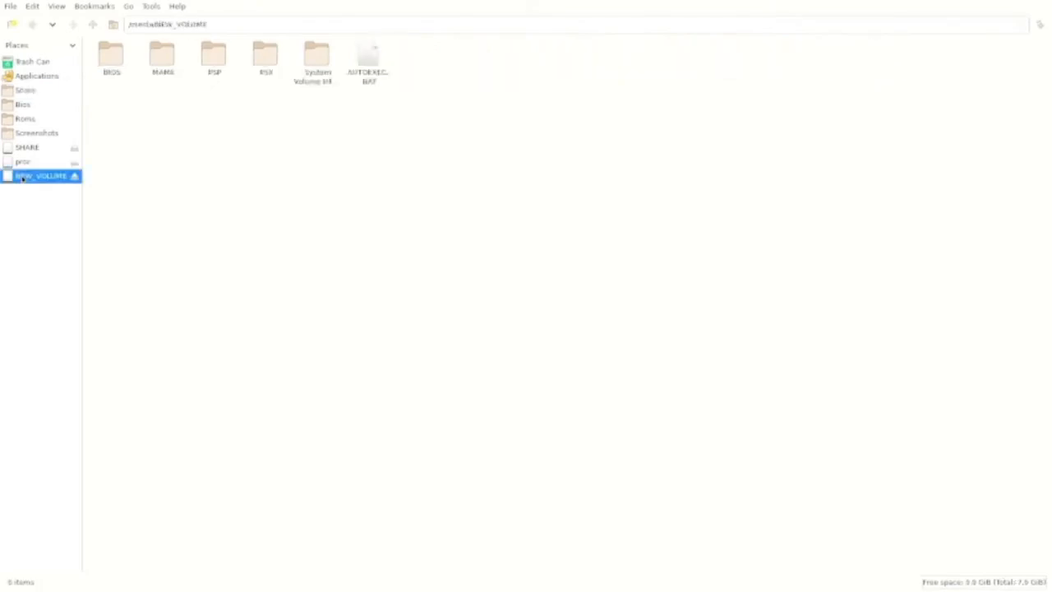
- Copy the three zip files from the stick's MAME folder and go to the system's Roms folder
double_click(166, 60)
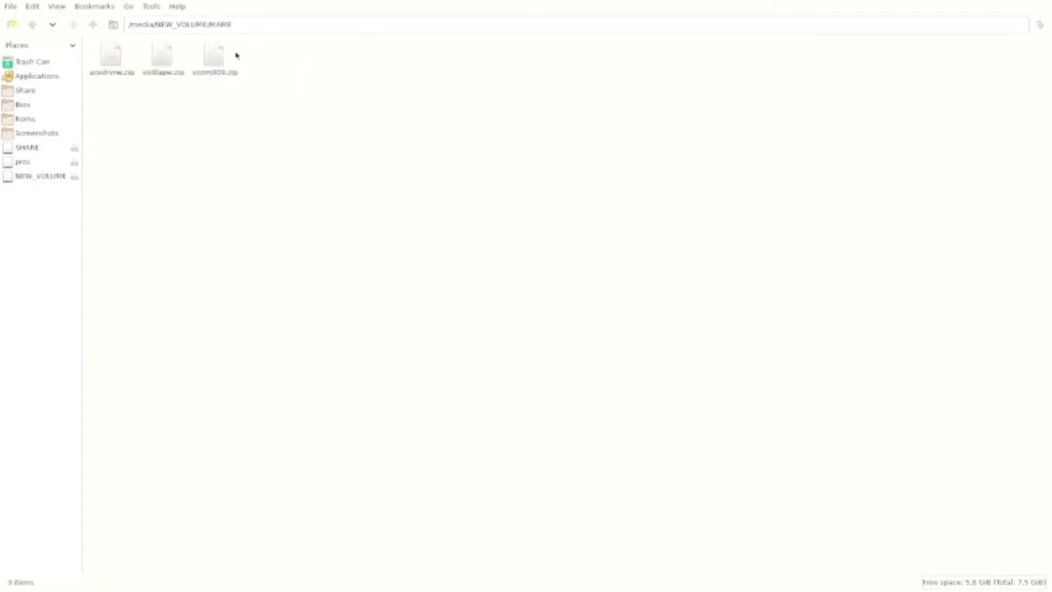
left_click_drag(272, 56, 107, 82)
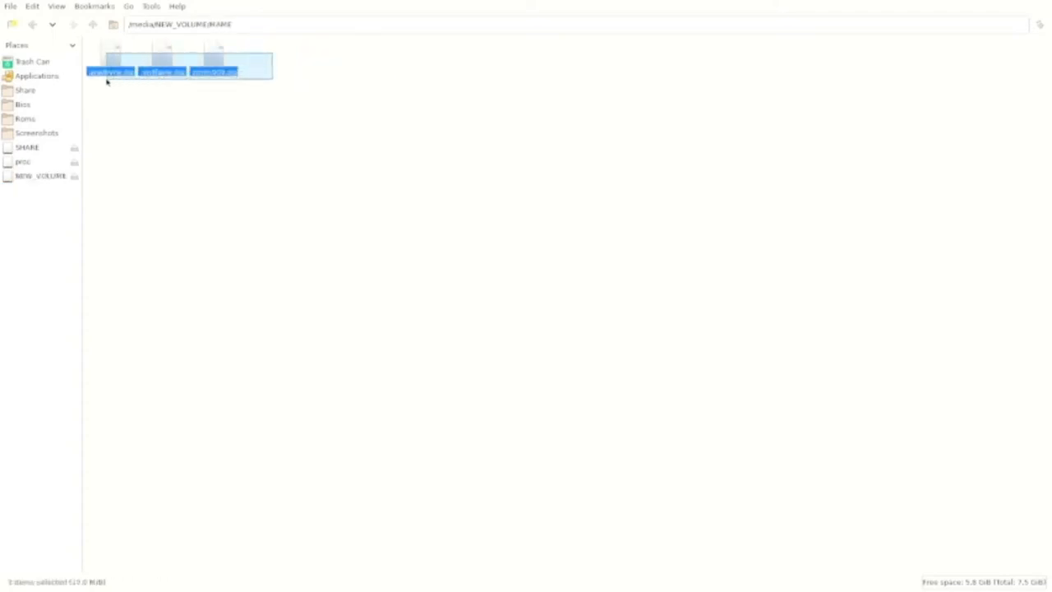
right_click(111, 62)
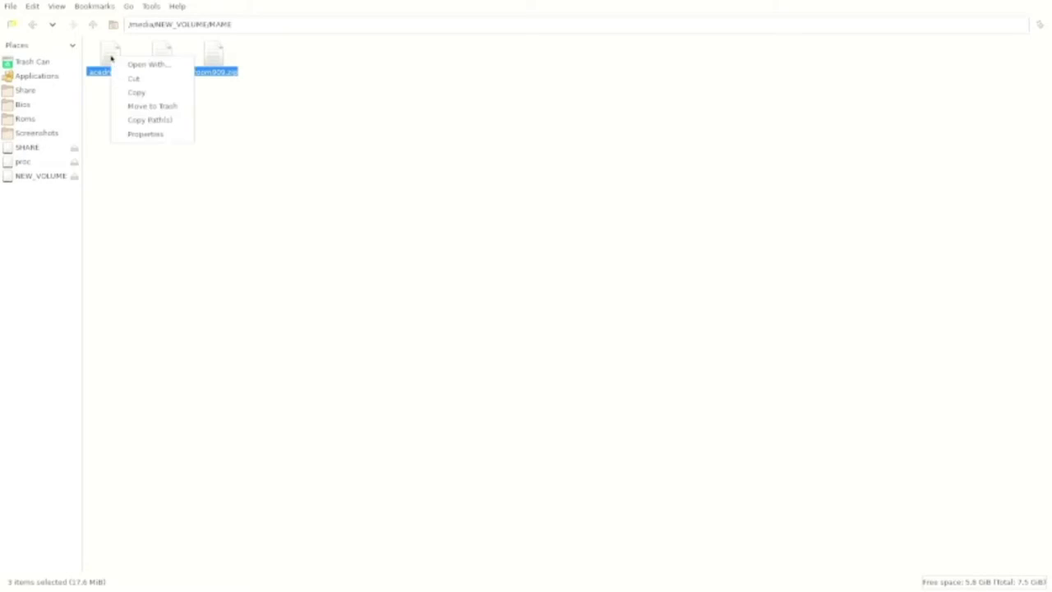
left_click(148, 93)
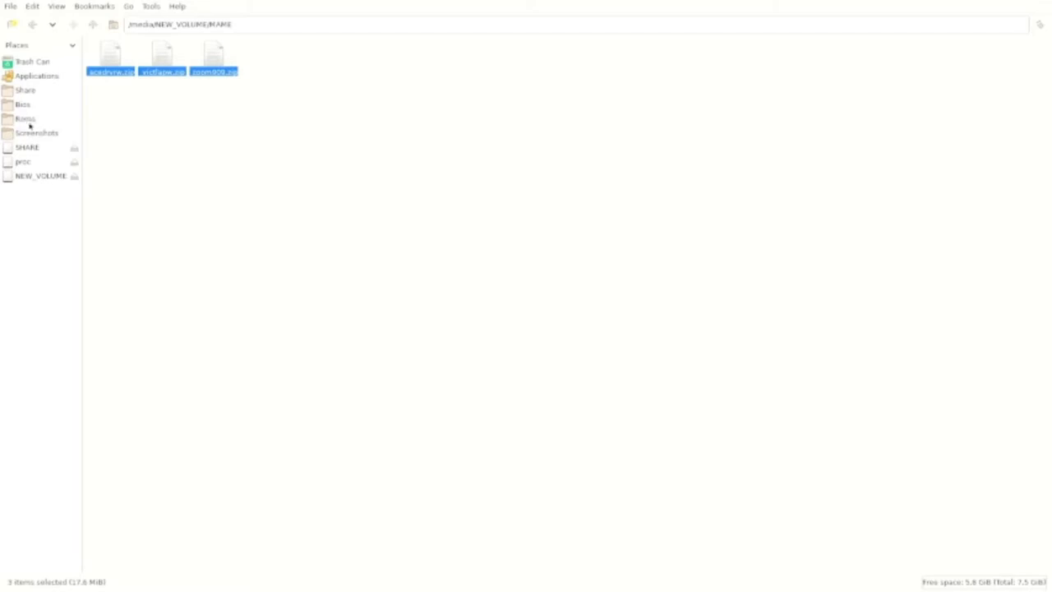
left_click(30, 121)
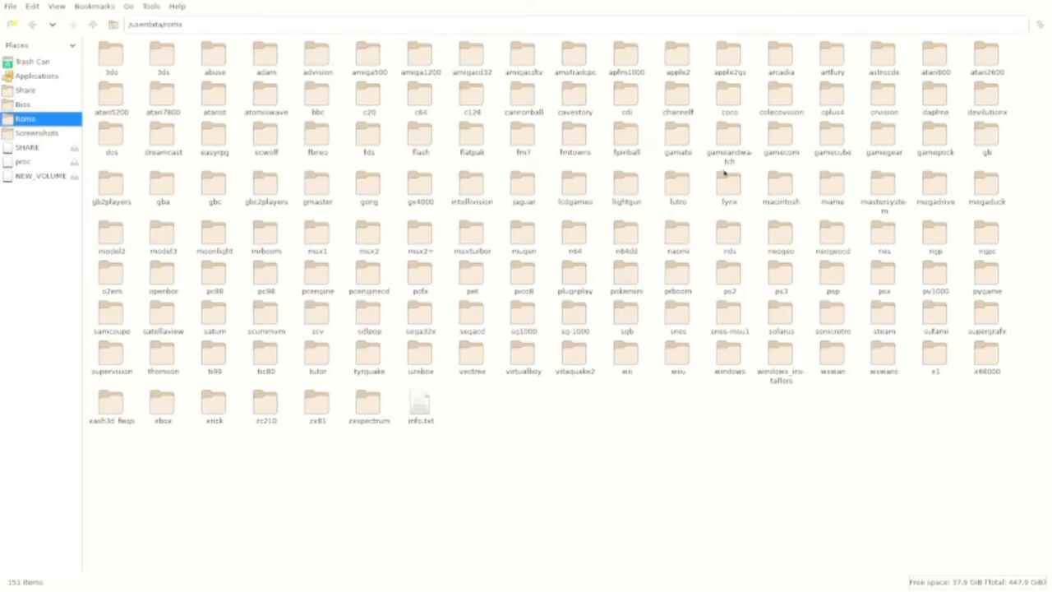
- Paste the three zip files into roms/mame and close the file manager window
double_click(832, 185)
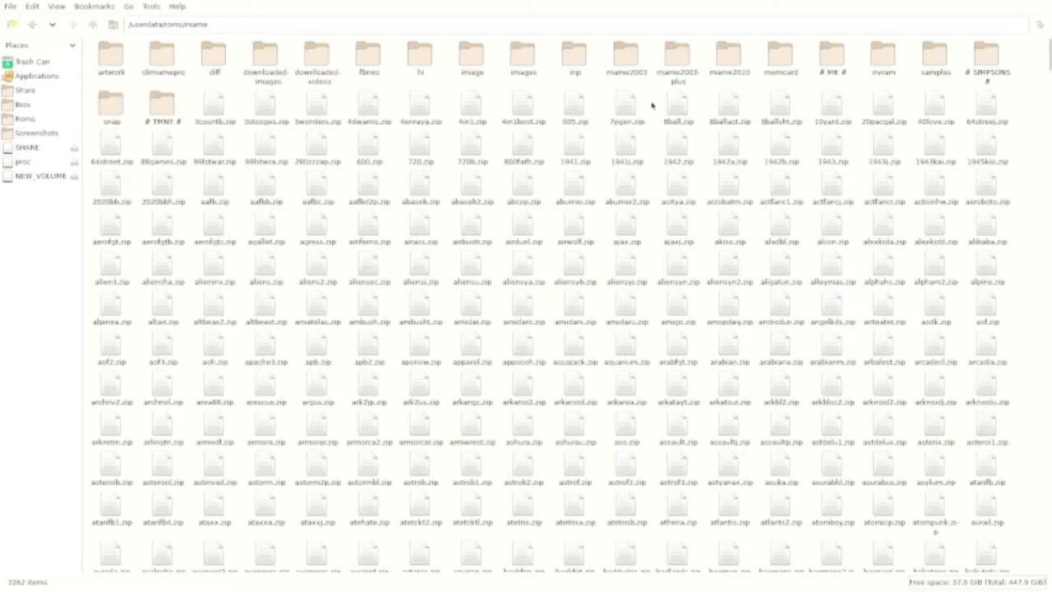
right_click(650, 100)
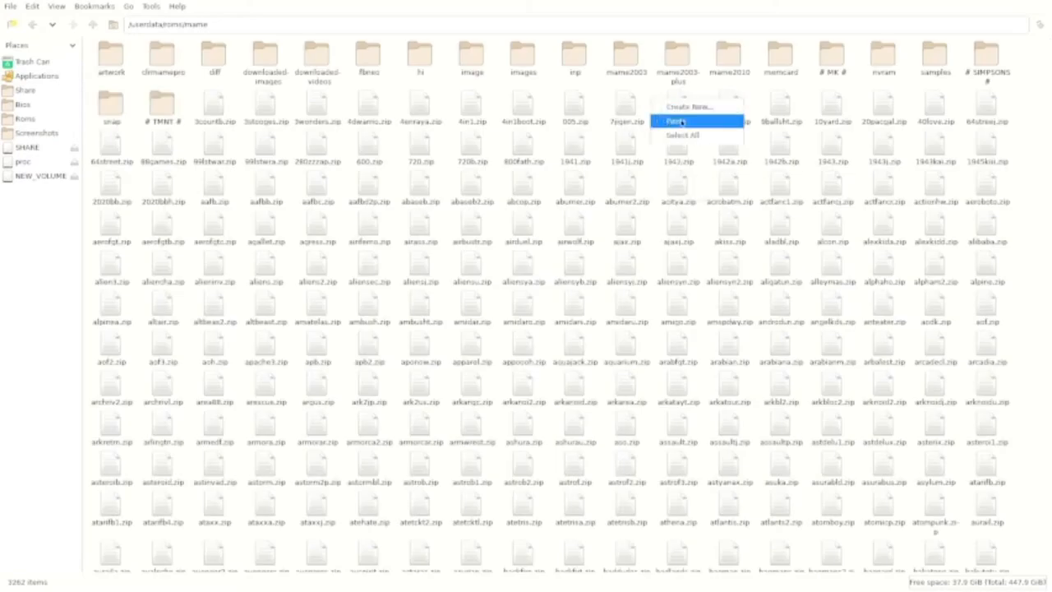
left_click(681, 121)
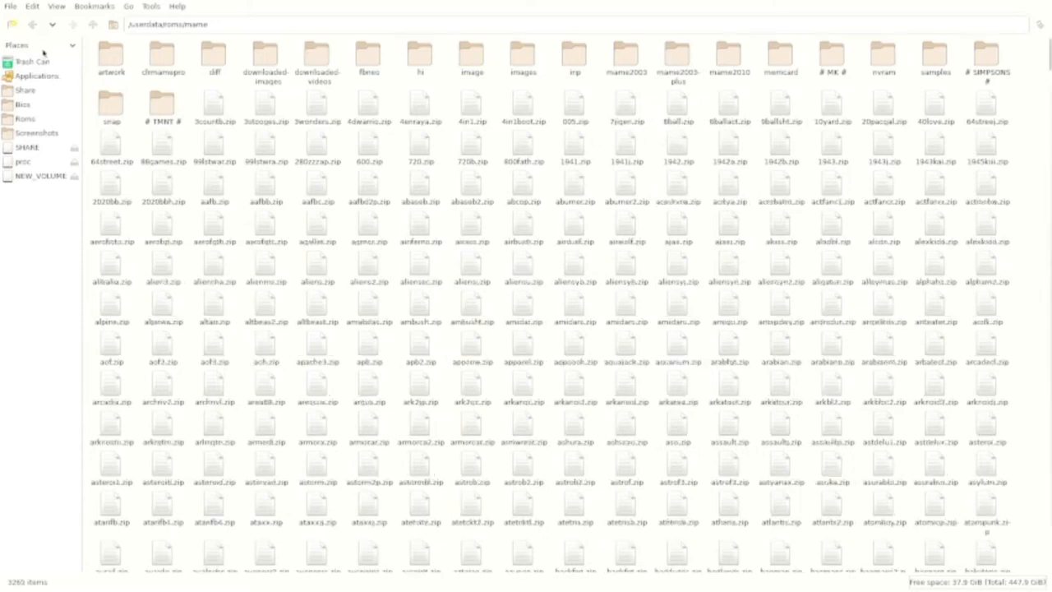
left_click(13, 7)
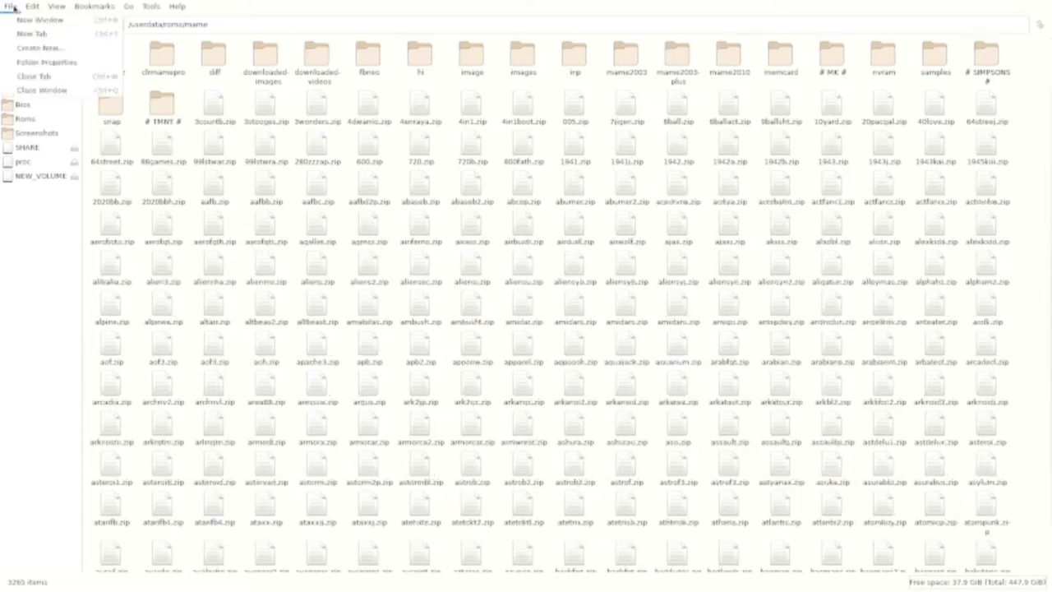
left_click(37, 89)
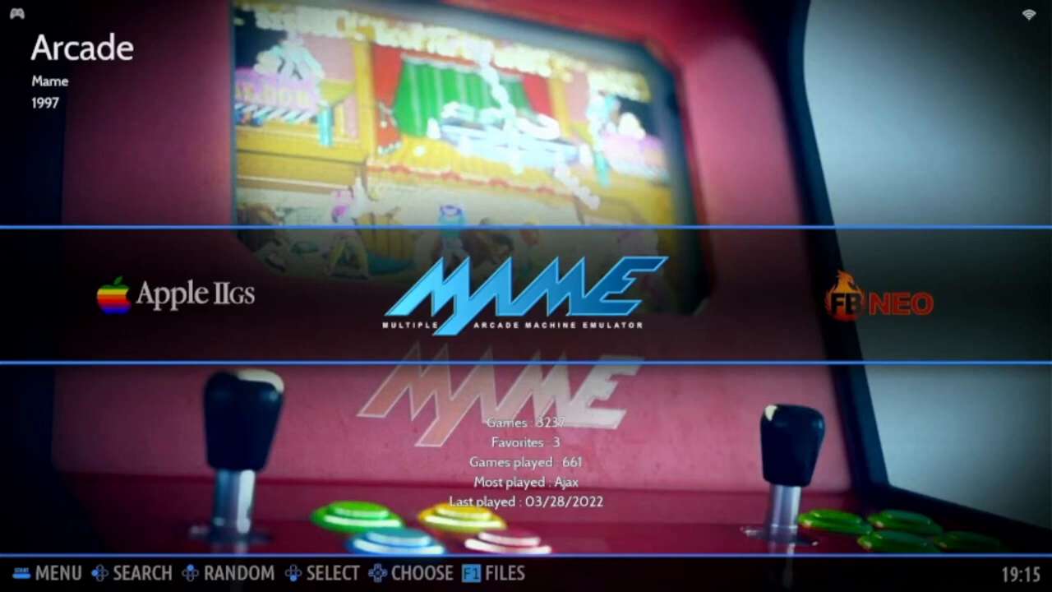
- Run Update Gamelists from Game Settings and confirm with Yes
key("Return")
key("Down")
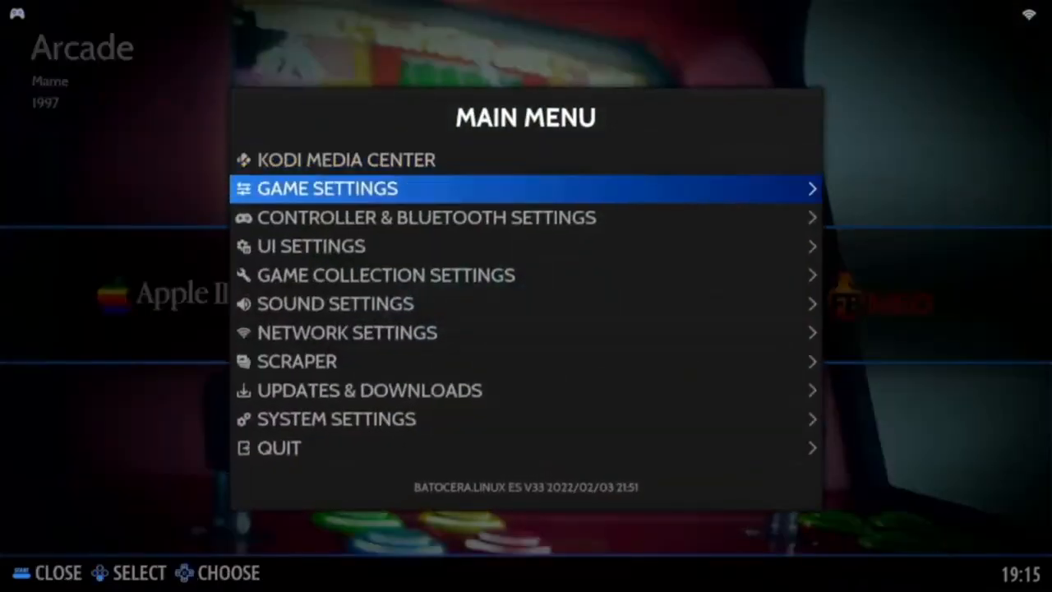
key("Return")
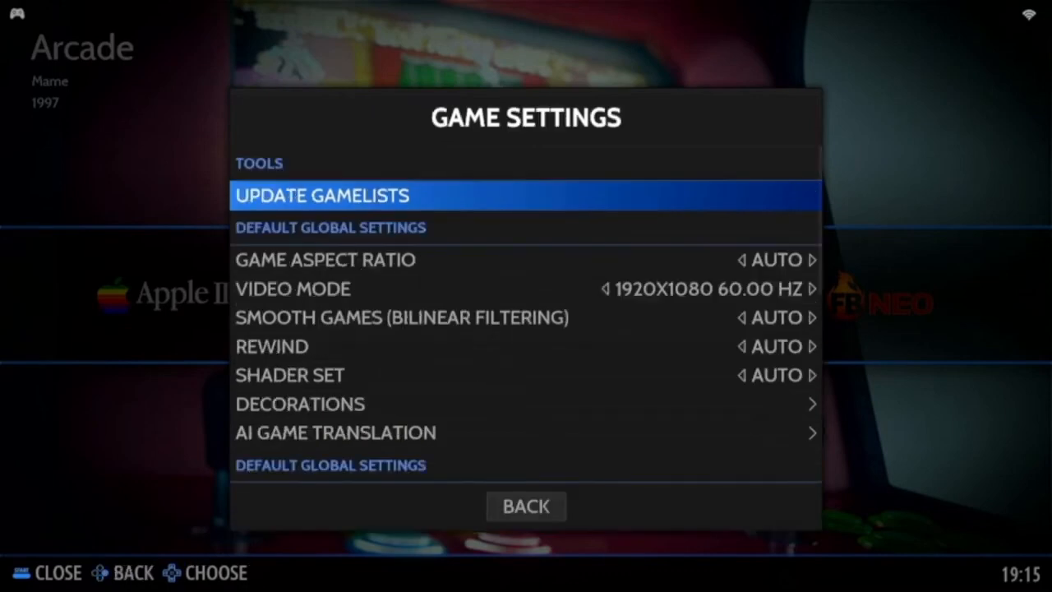
key("Return")
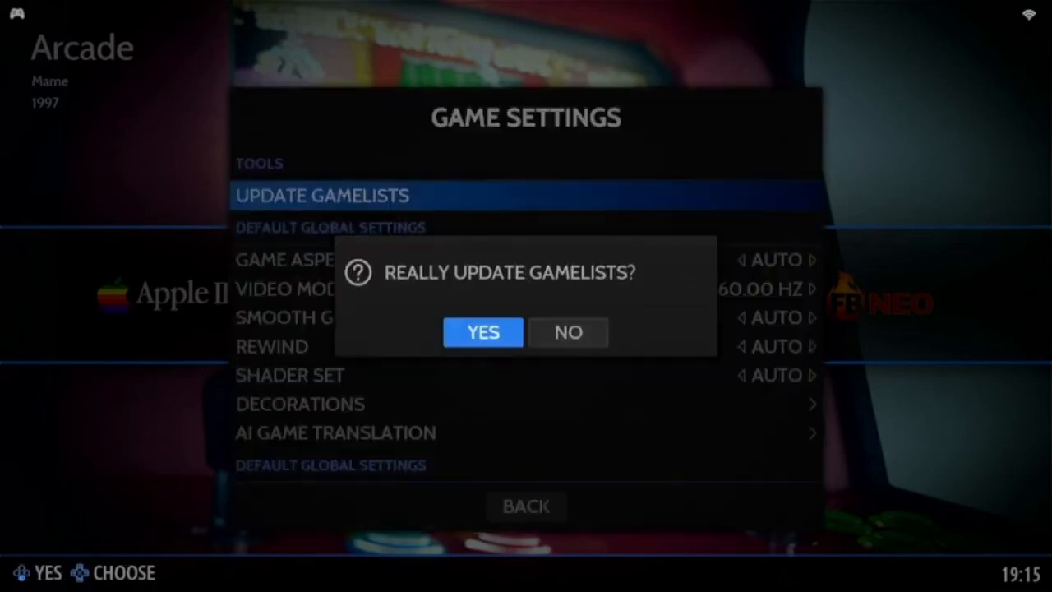
key("Return")
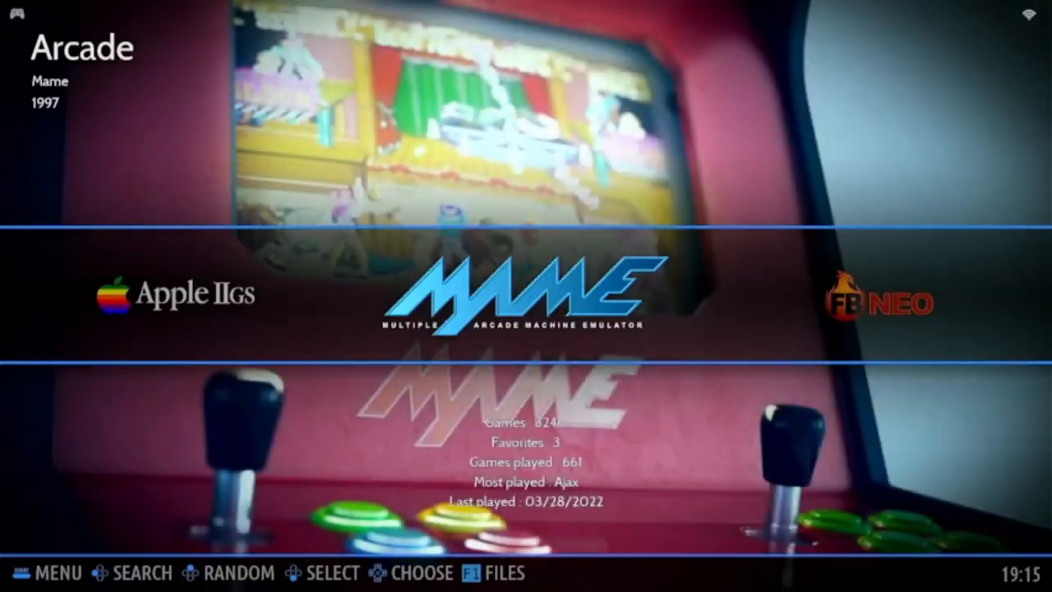
- Select Zoom 909 near the end of the MAME list and launch Scrape from its game options
key("Return")
key("Up")
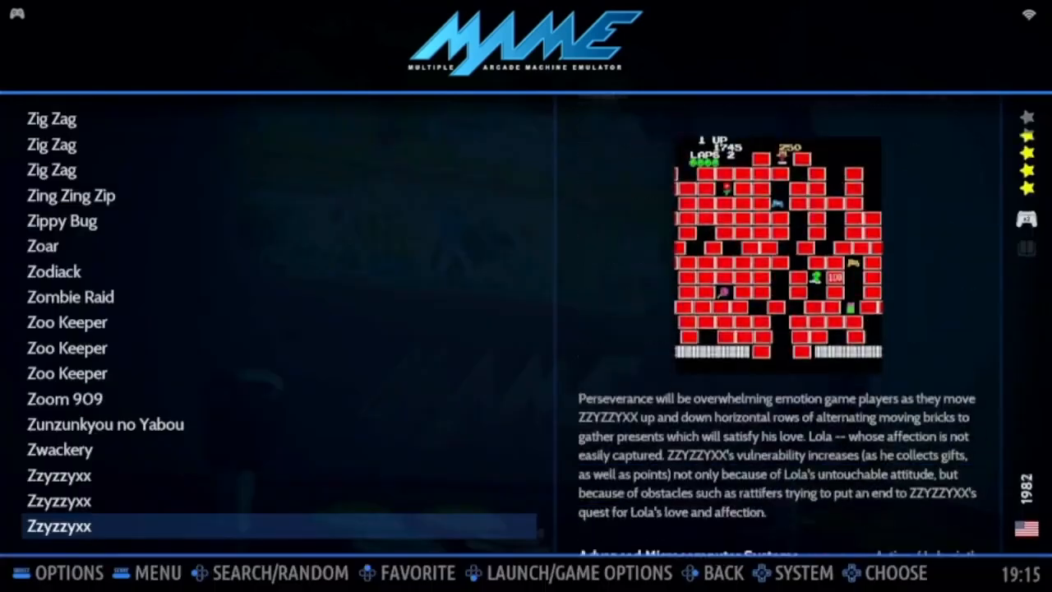
key("Up")
key("Up")
key("Up")
key("Up")
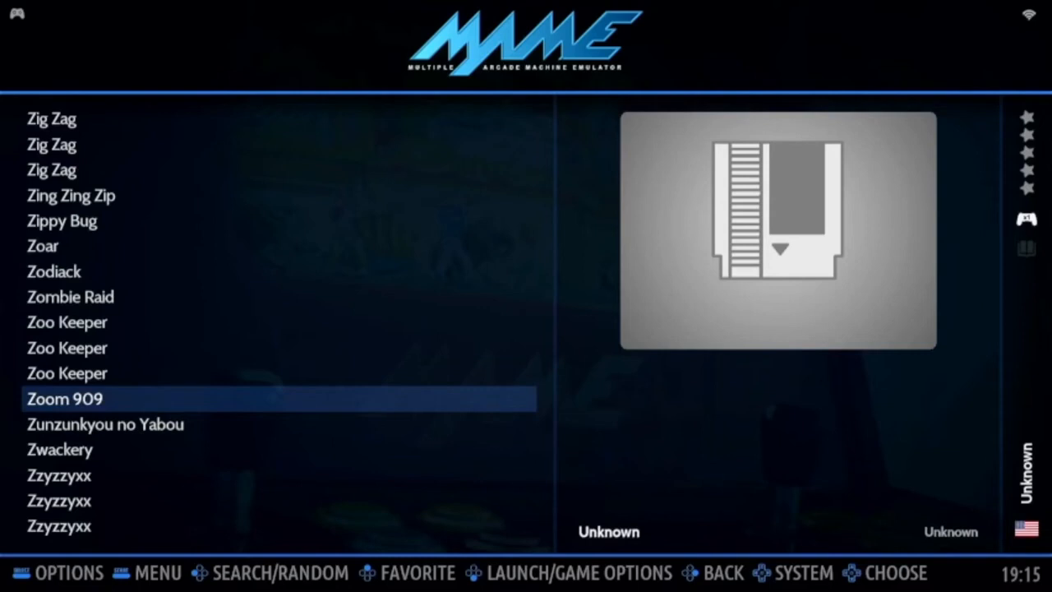
key("Return")
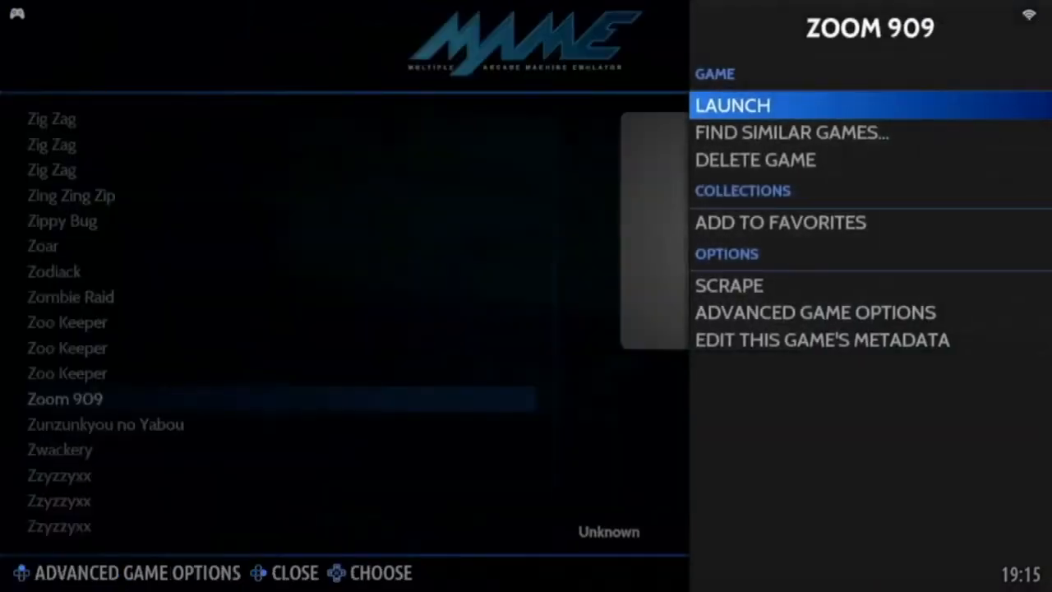
key("Up")
key("Up")
key("Up")
key("Return")
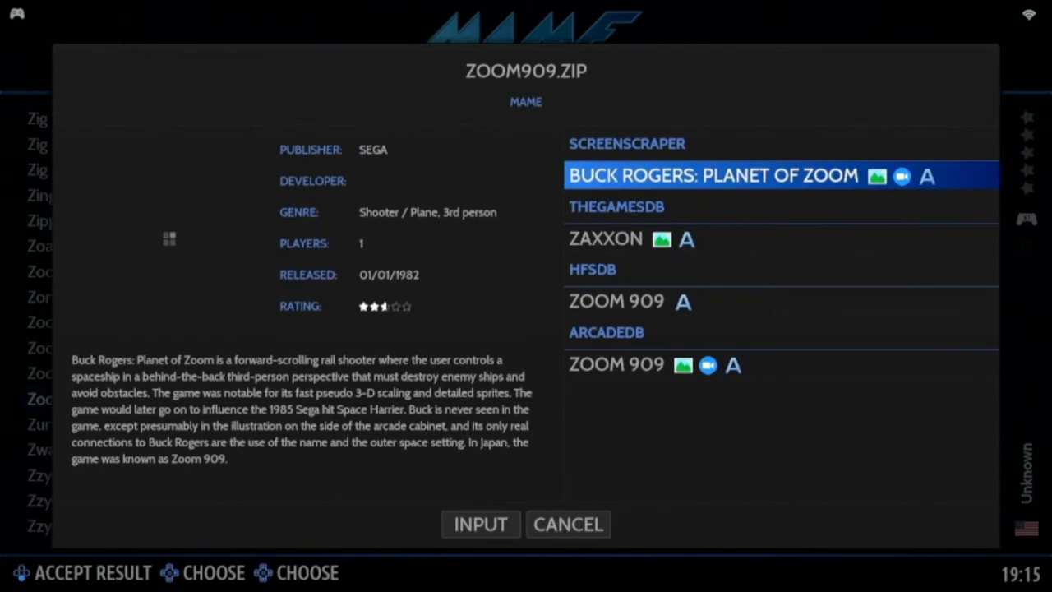
- Move past the ZAXXON and HFSDB results to the ArcadeDB ZOOM 909 match and accept it
key("Down")
key("Down")
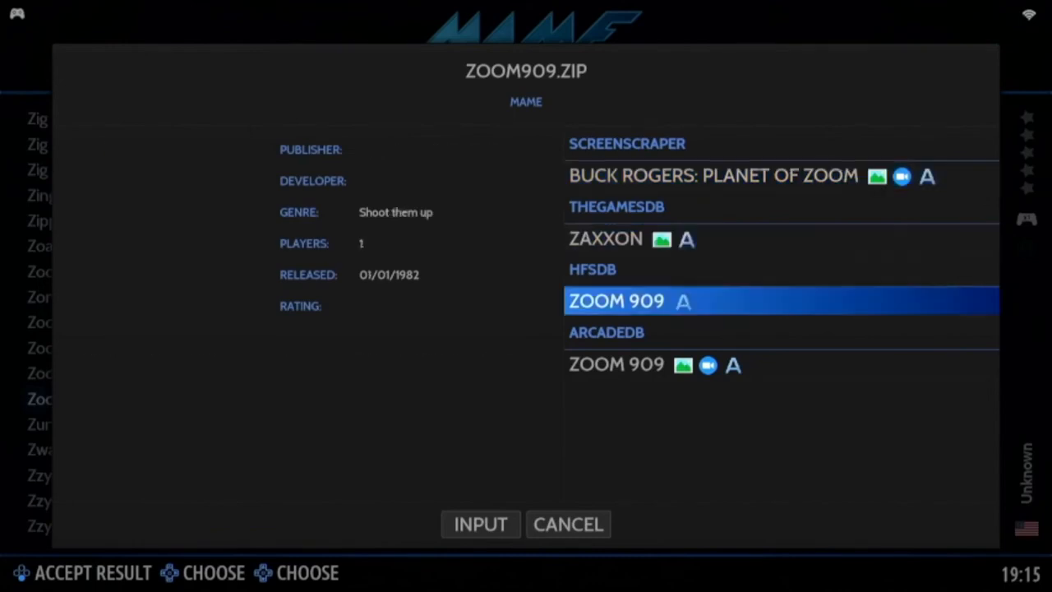
key("Down")
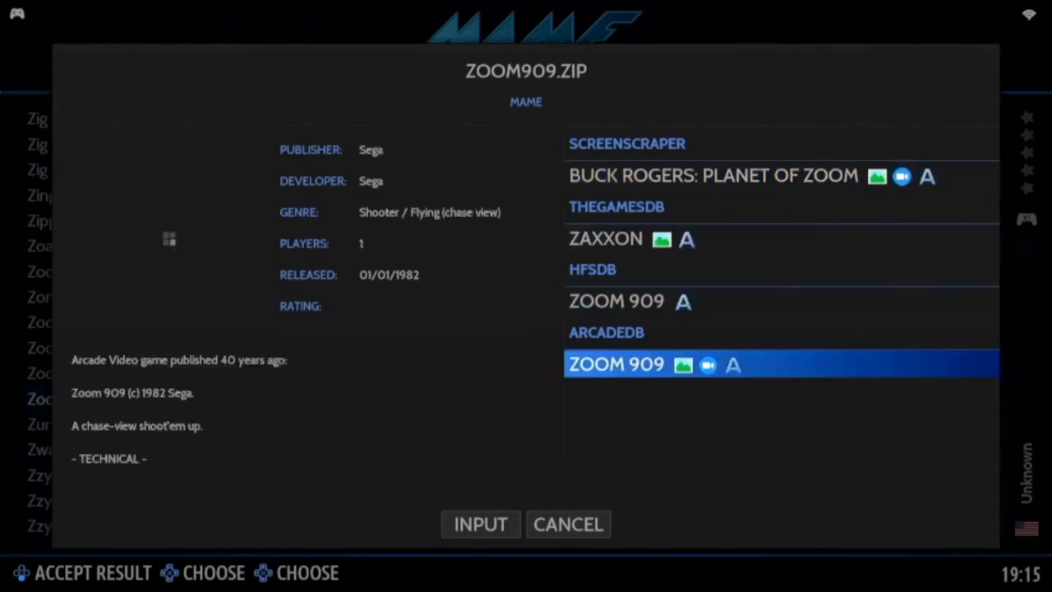
key("Return")
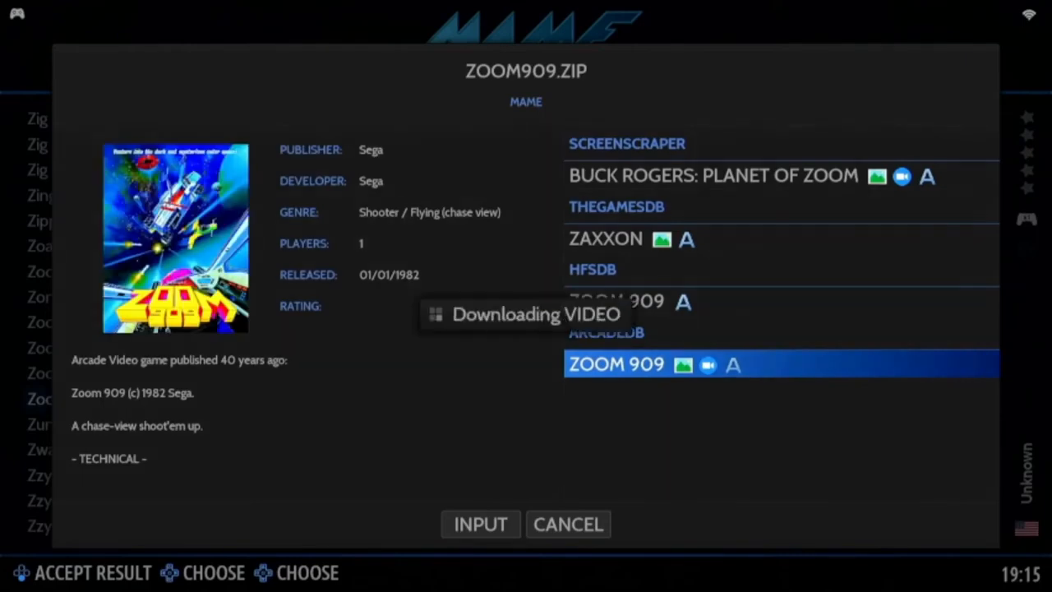